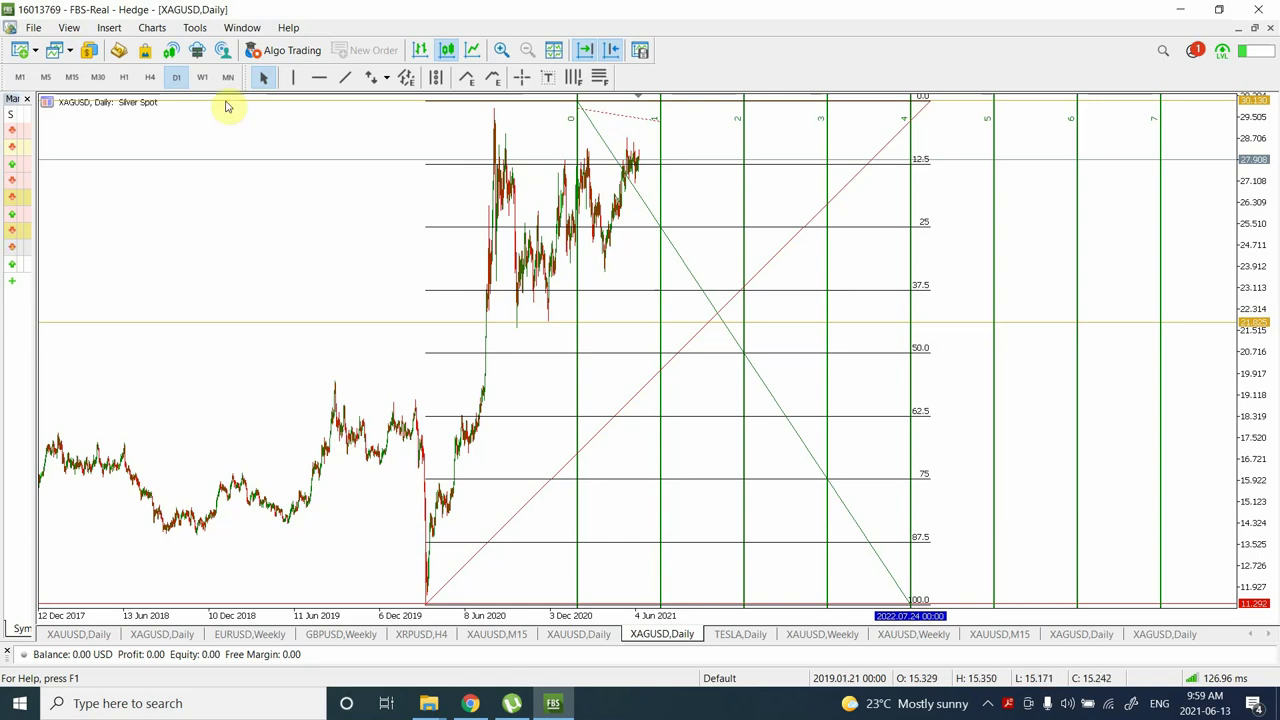
# Switch XAGUSD to weekly, then draw and delete a trial Fibonacci retracement from the peak
pyautogui.click(204, 78)
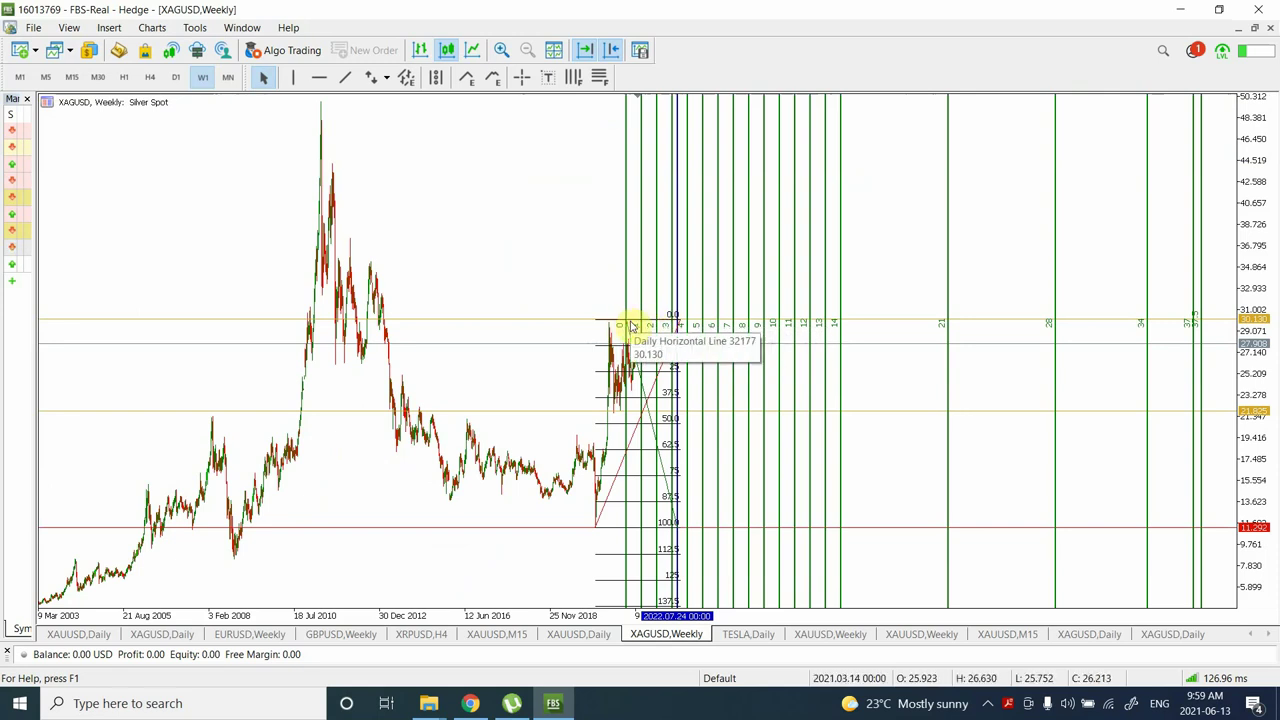
pyautogui.click(600, 78)
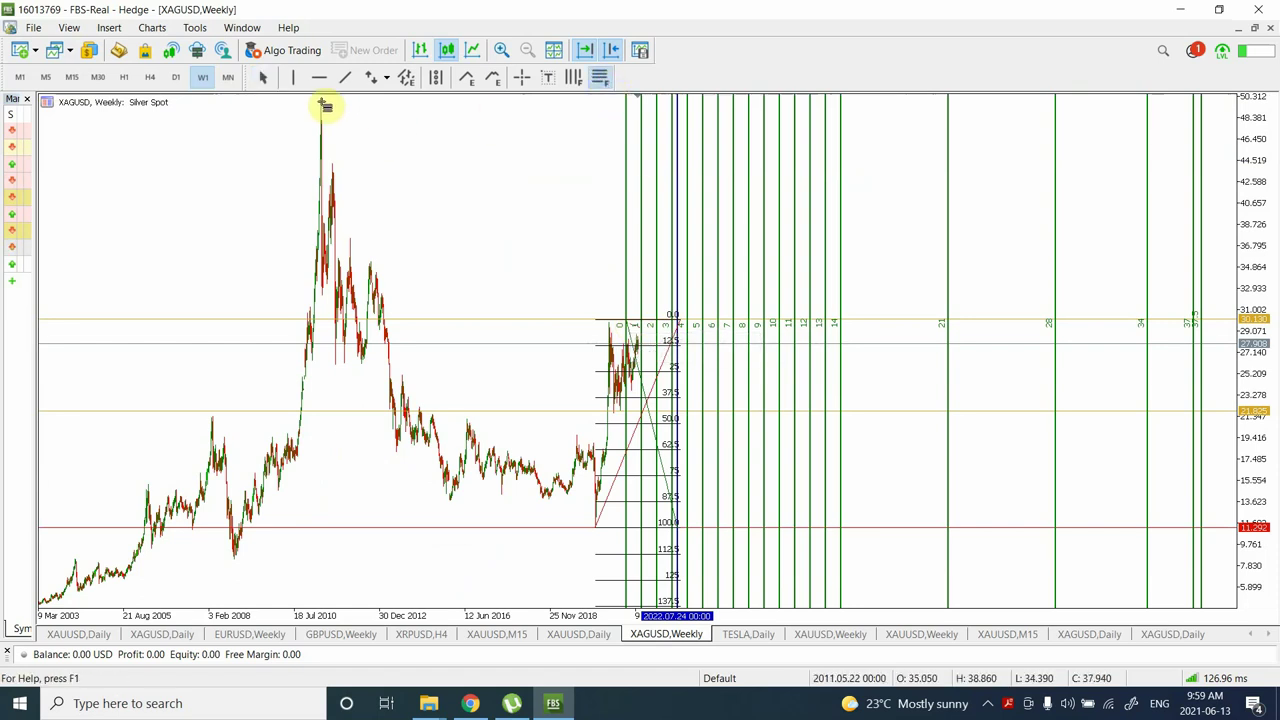
pyautogui.moveTo(321, 101); pyautogui.dragTo(648, 535)
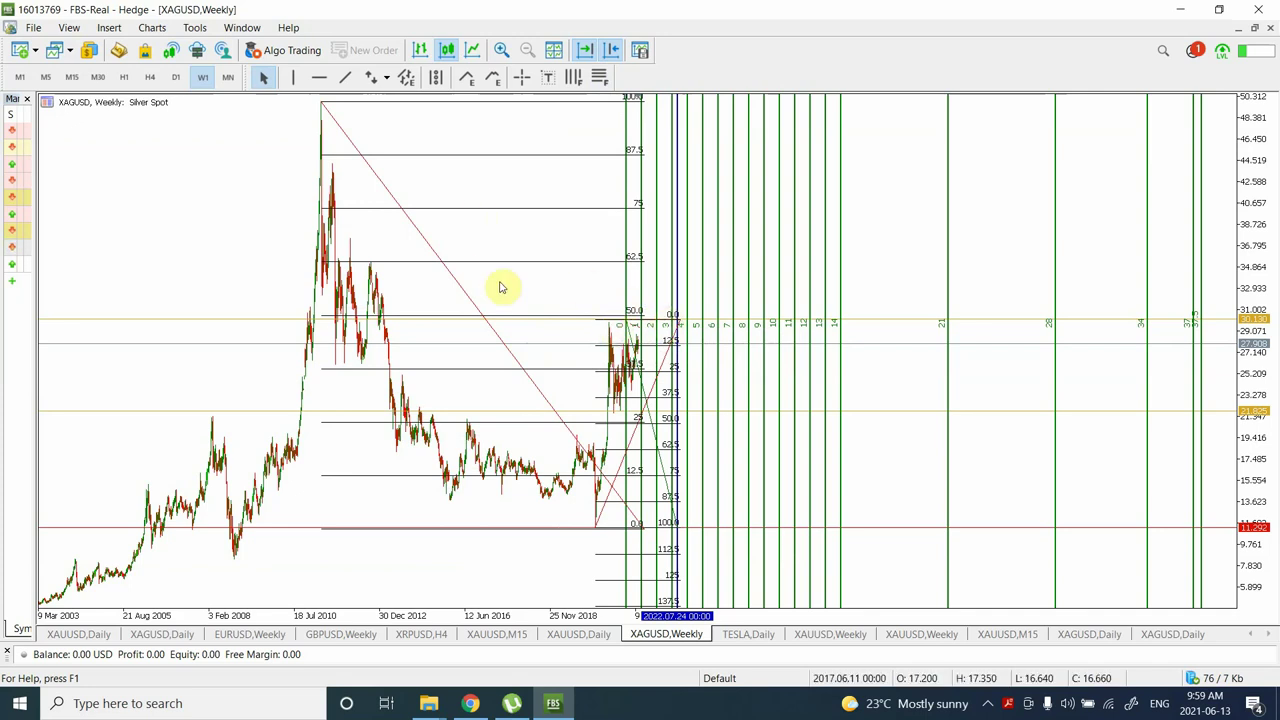
pyautogui.doubleClick(456, 281)
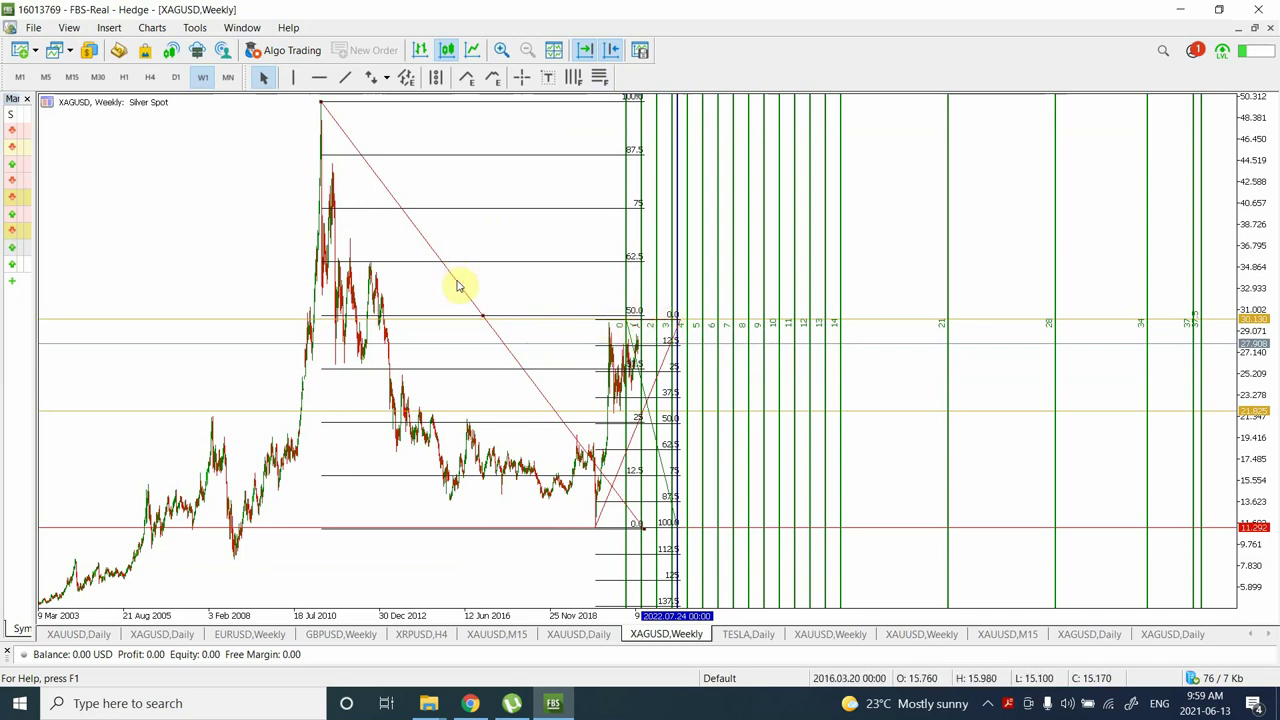
pyautogui.press('Delete')
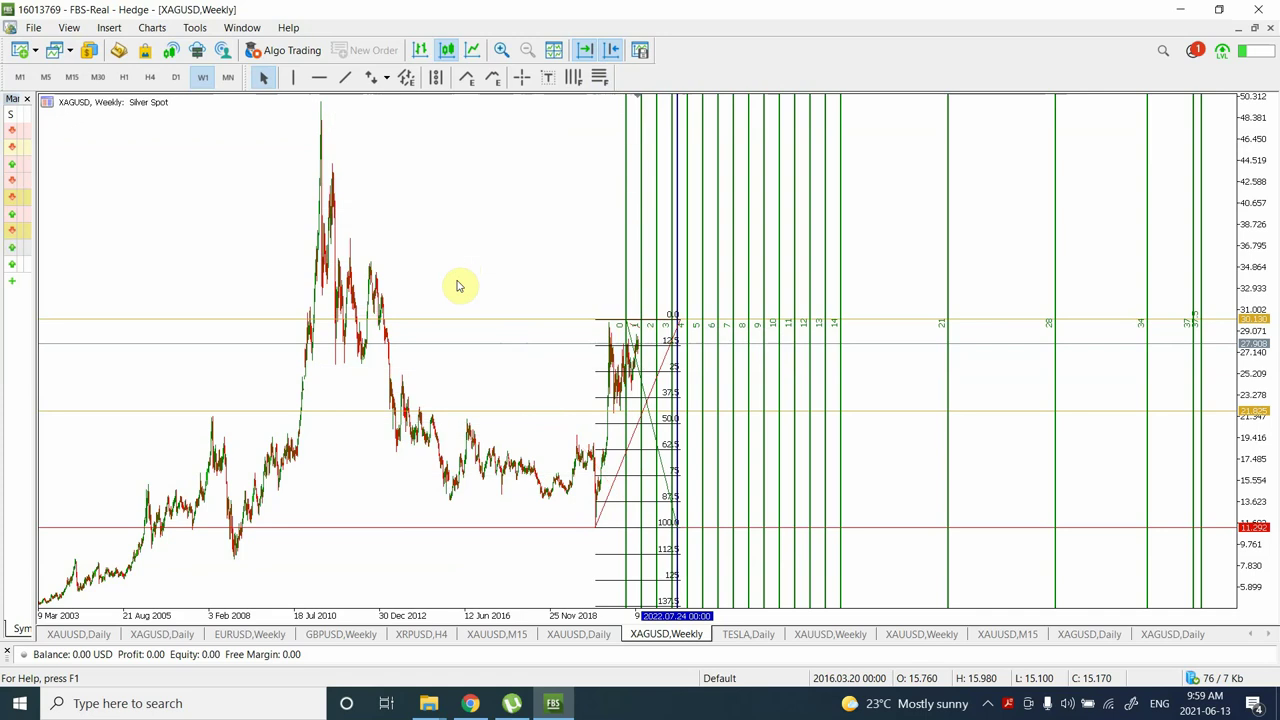
# Flip between the daily and weekly timeframes, zoom in, and settle back on the daily chart
pyautogui.click(177, 78)
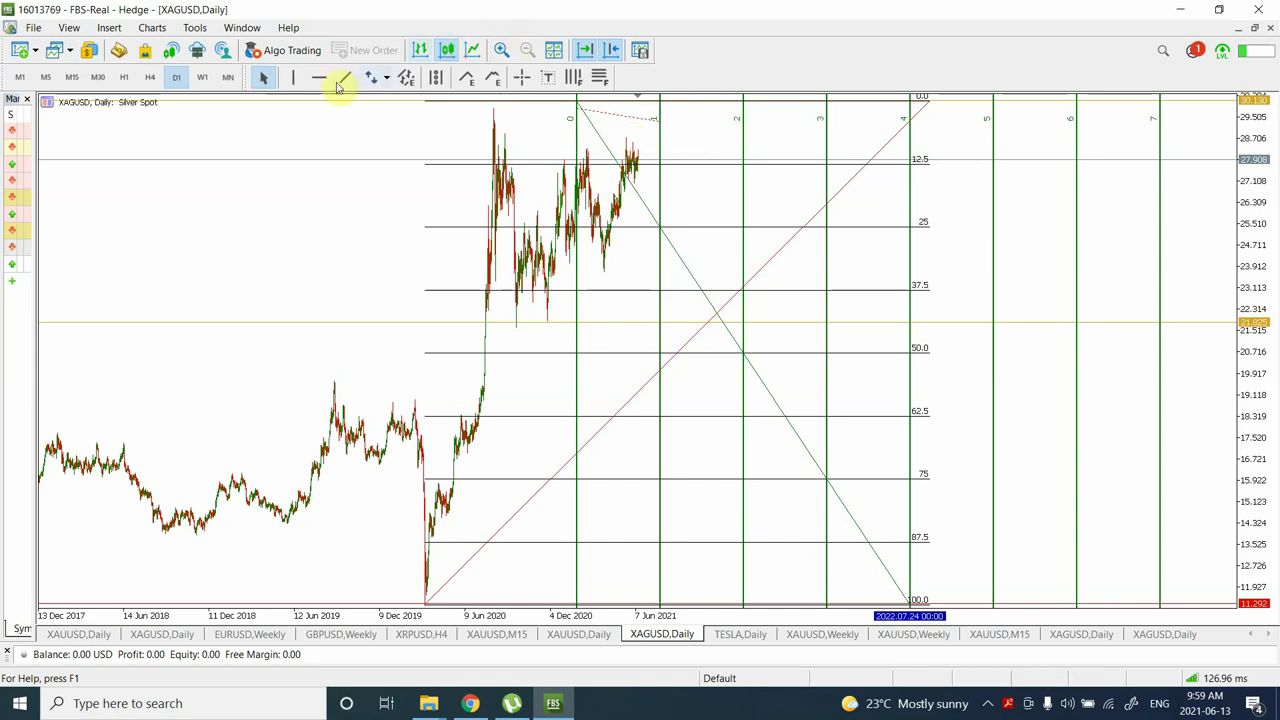
pyautogui.click(203, 78)
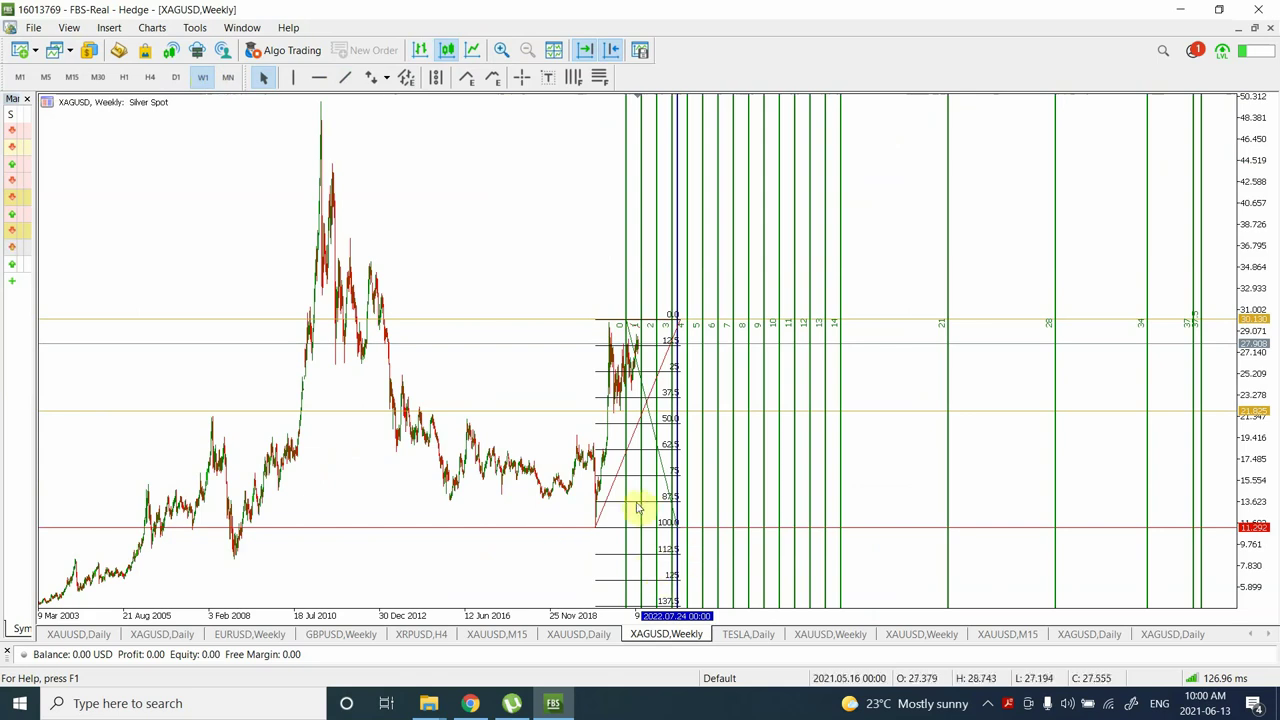
pyautogui.click(503, 50)
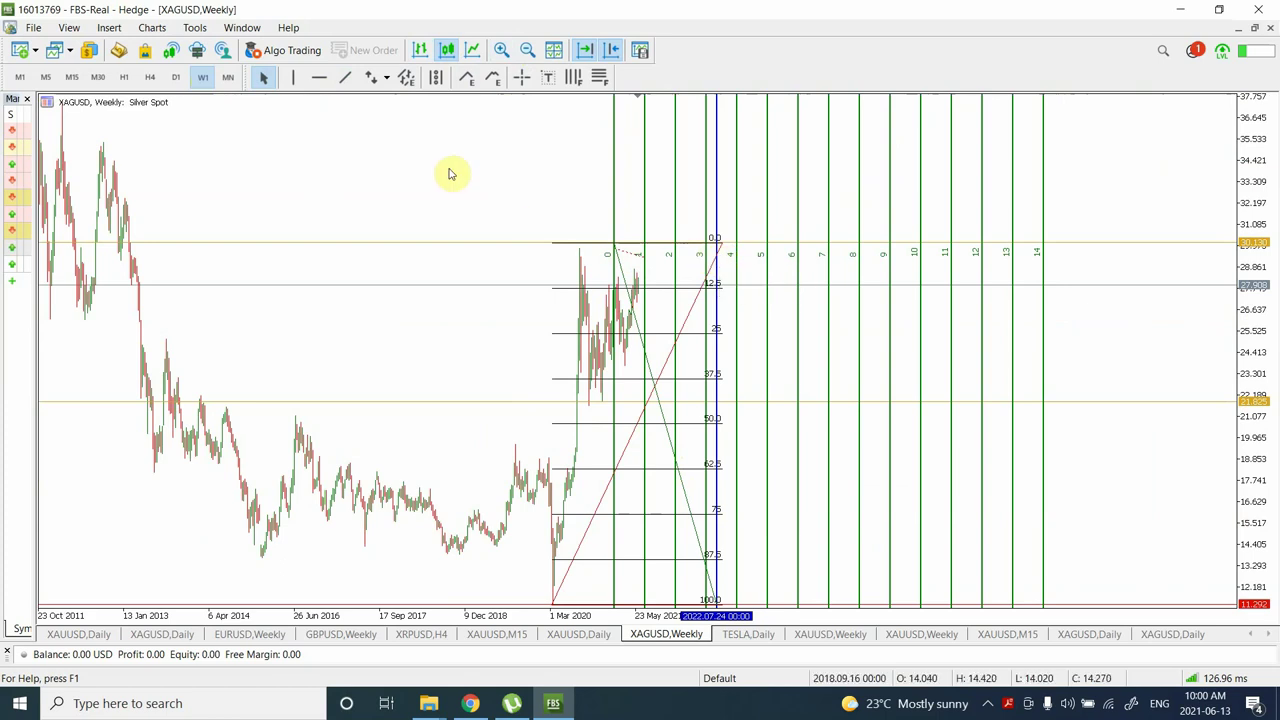
pyautogui.click(173, 78)
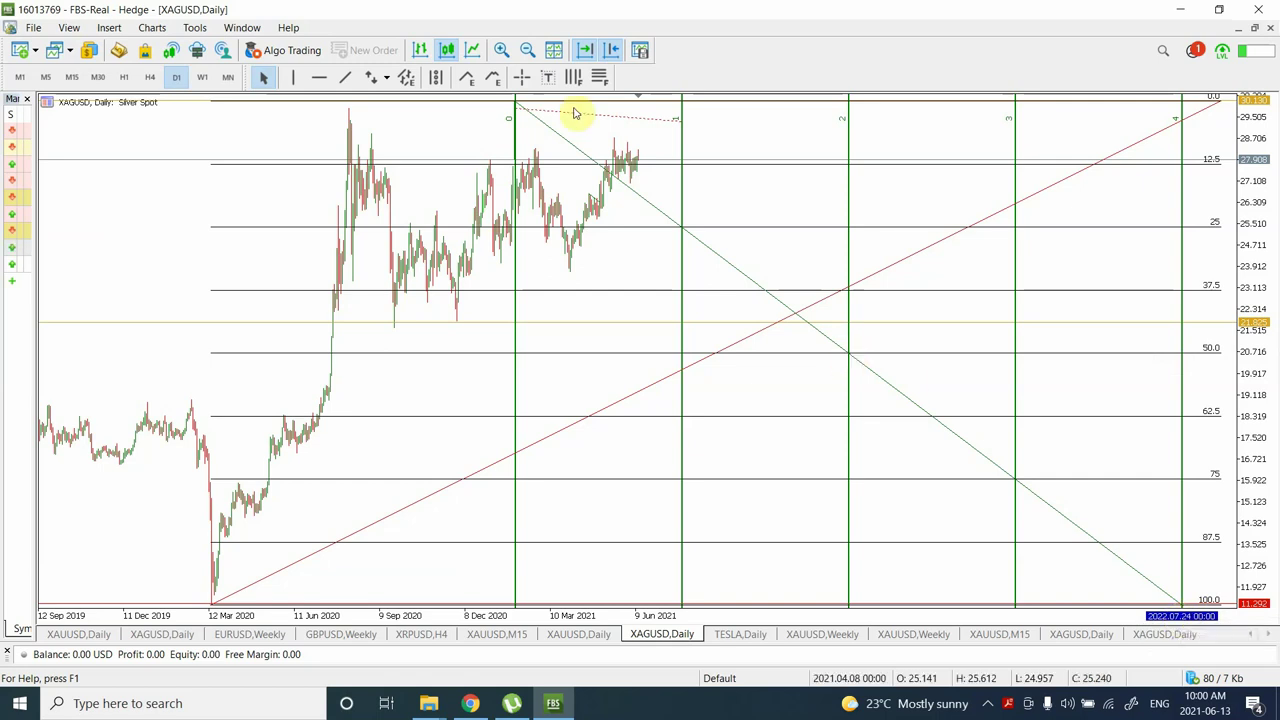
# Zoom out, nudge the falling trendline's lower end, and move the red line's top to time zone 4
pyautogui.click(527, 50)
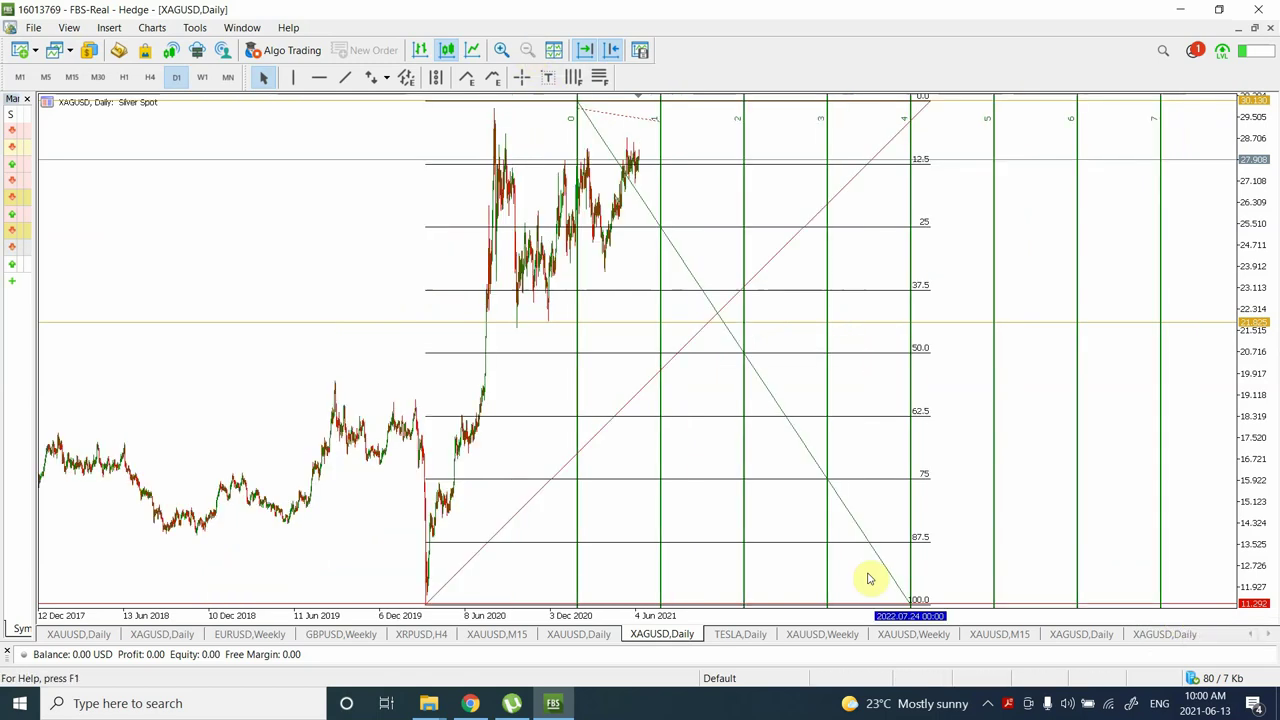
pyautogui.click(907, 592)
pyautogui.moveTo(907, 592); pyautogui.dragTo(910, 600)
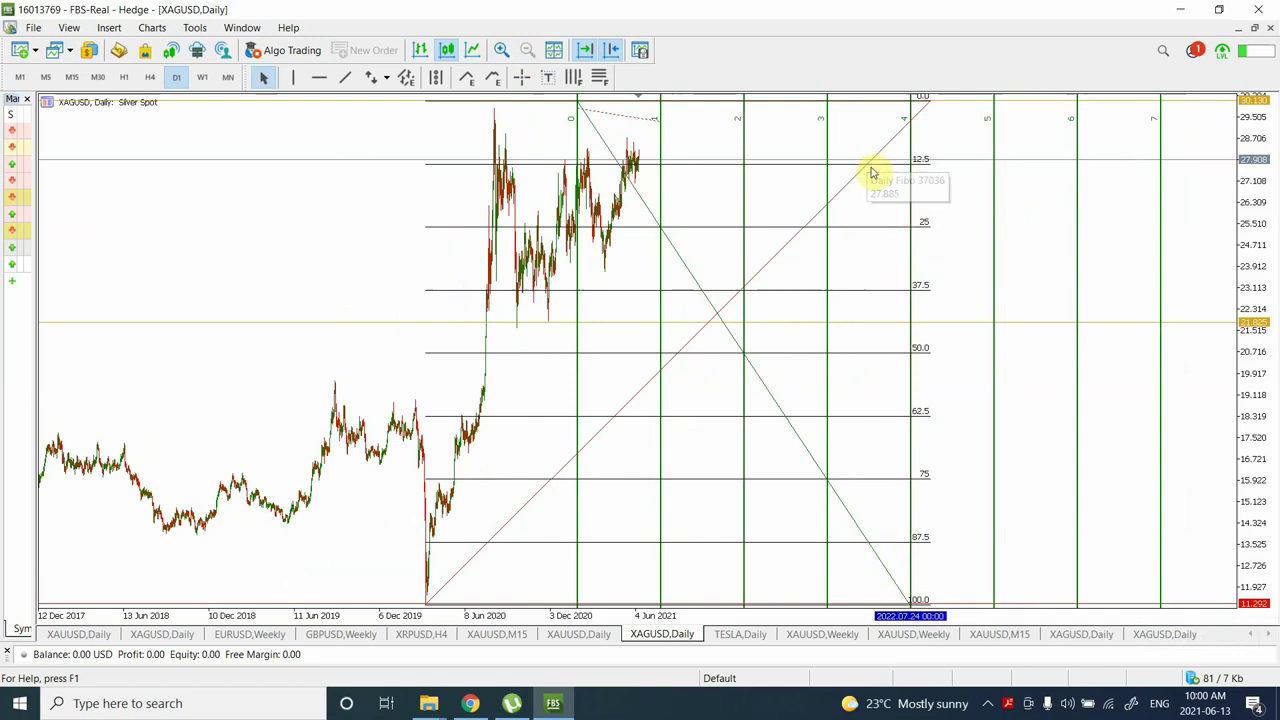
pyautogui.doubleClick(930, 100)
pyautogui.moveTo(930, 100)
pyautogui.mouseDown()
pyautogui.moveTo(1003, 109)
pyautogui.moveTo(909, 106)
pyautogui.mouseUp()
pyautogui.click(890, 123)
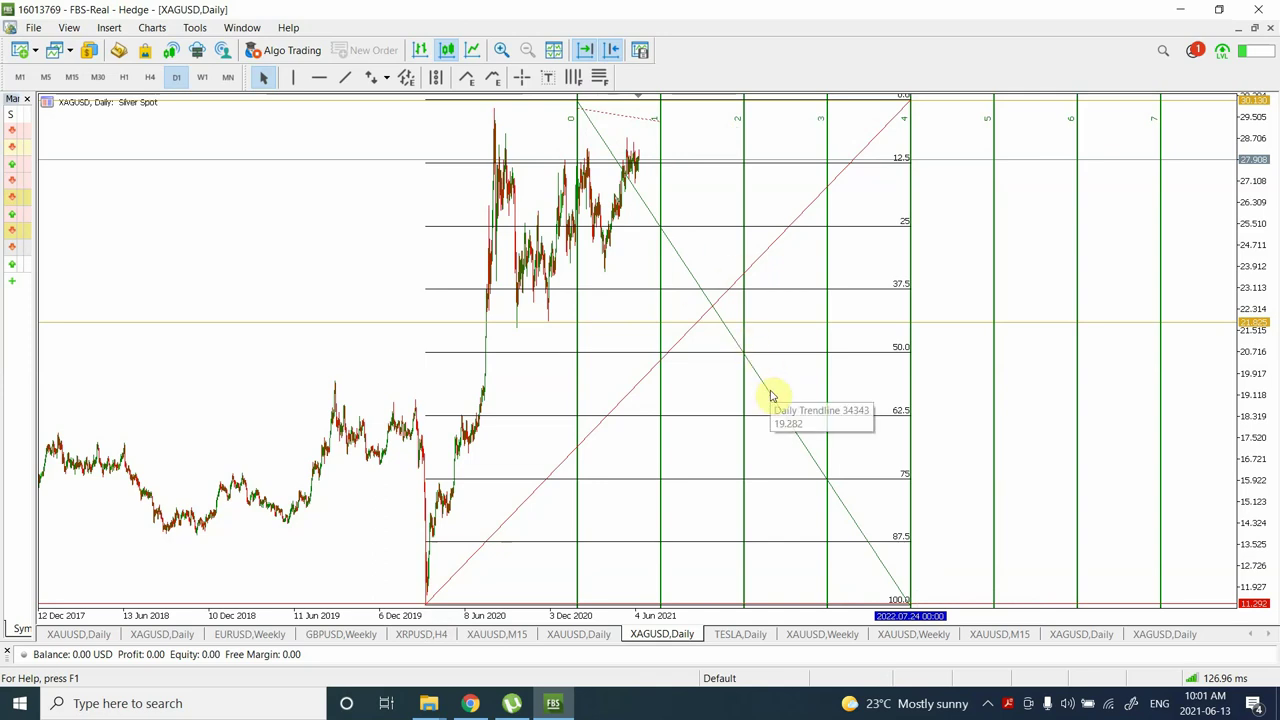
# Delete the green diagonal and draw a falling trendline from level 0 at zone 0 to level 100 at zone 4
pyautogui.press('Delete')
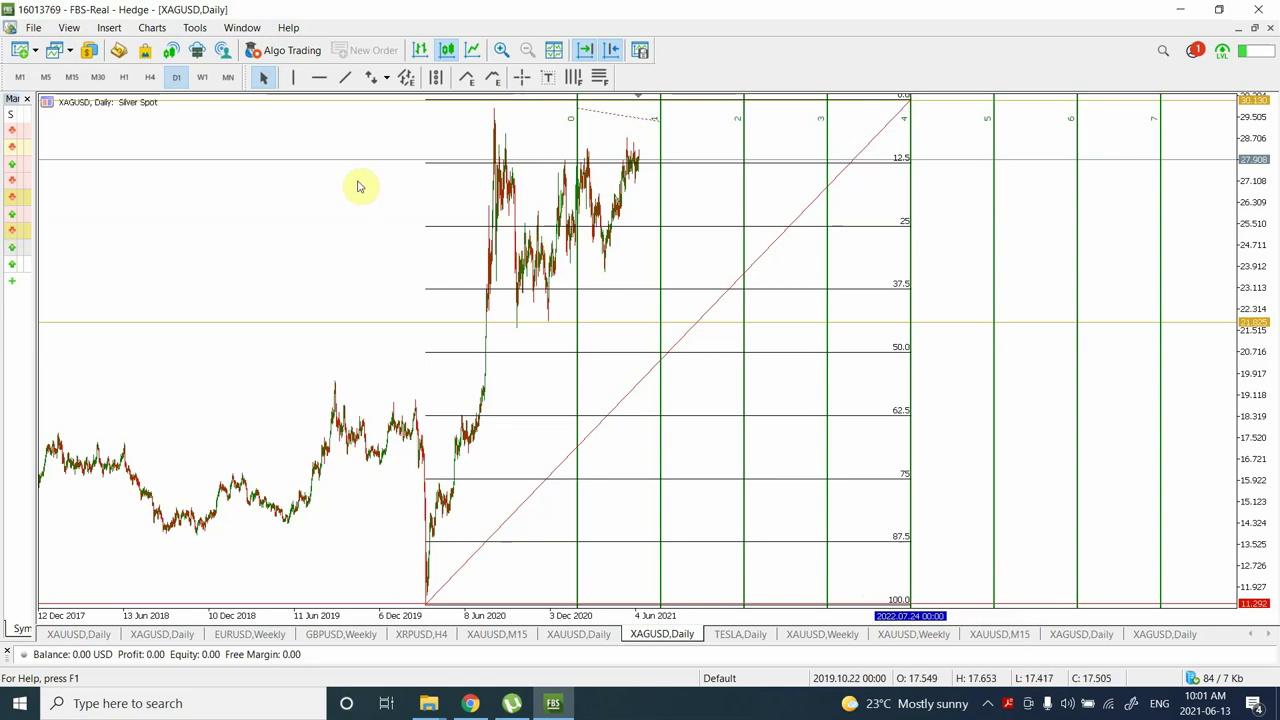
pyautogui.click(344, 78)
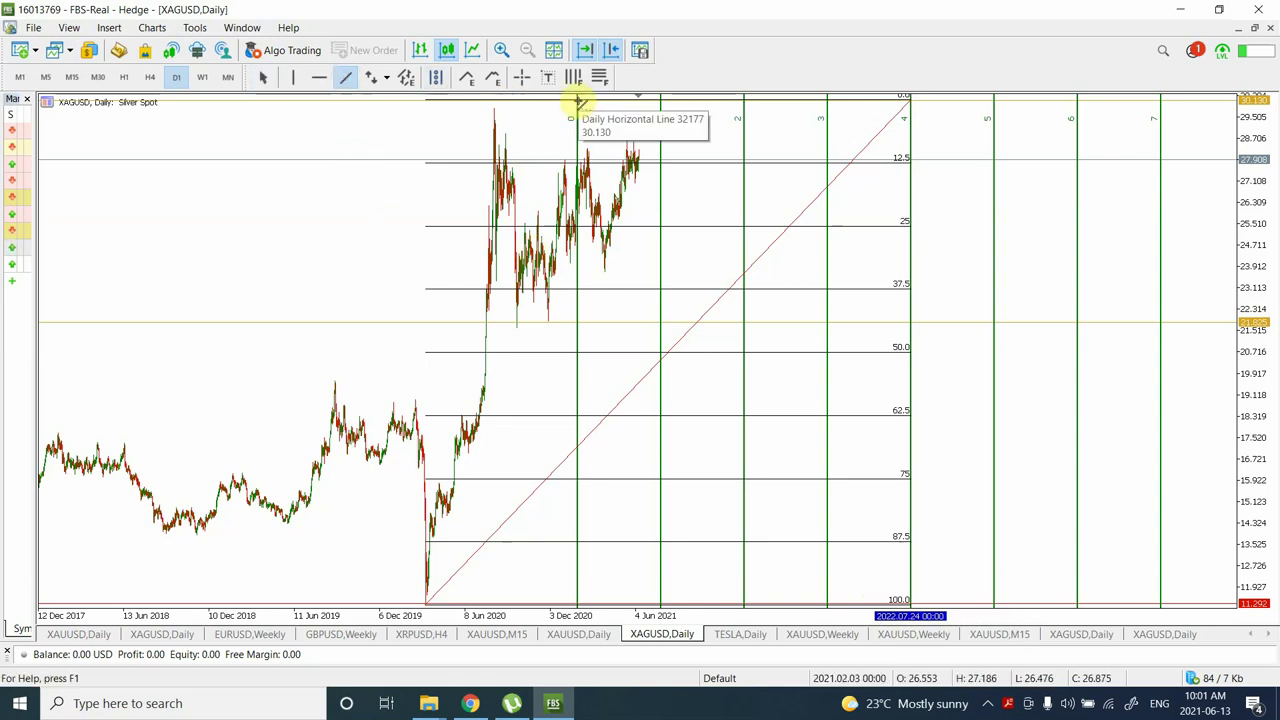
pyautogui.moveTo(578, 101)
pyautogui.mouseDown()
pyautogui.moveTo(837, 434)
pyautogui.moveTo(912, 583)
pyautogui.moveTo(908, 601)
pyautogui.mouseUp()
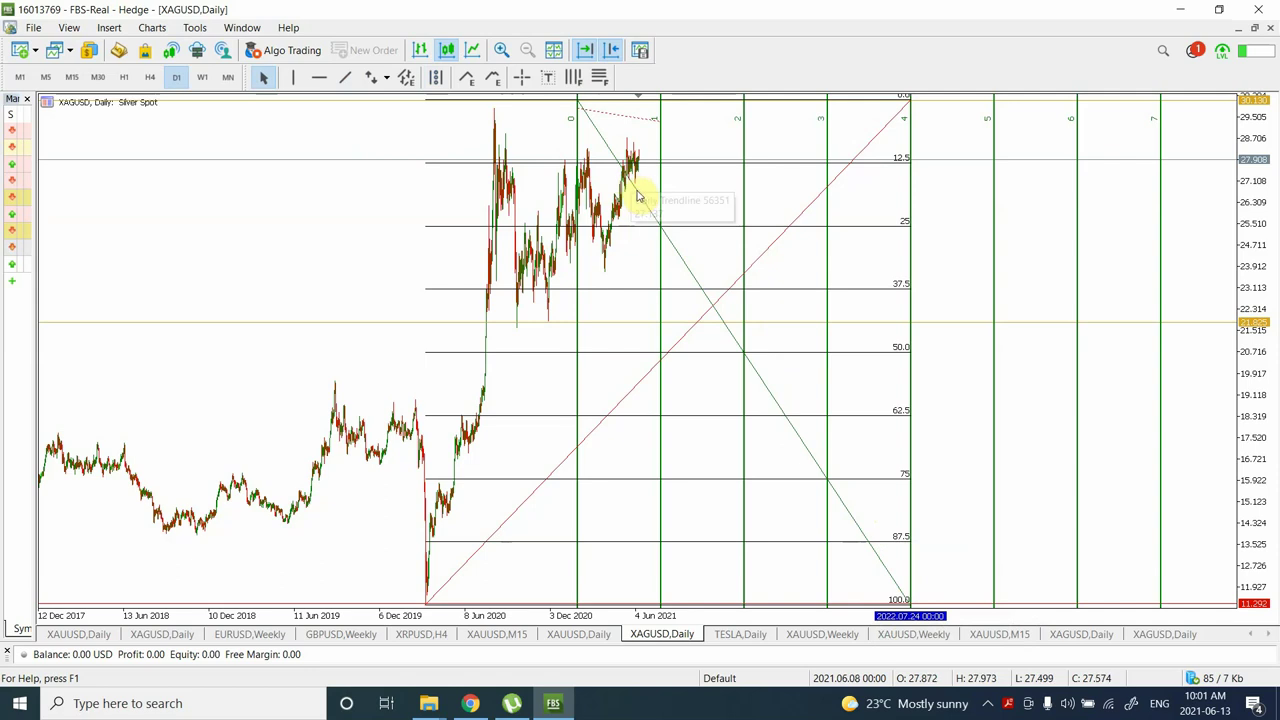
# Draw two more falling trendlines from the zone 0 top down to level 100 at earlier time zones
pyautogui.click(345, 78)
pyautogui.moveTo(580, 103)
pyautogui.mouseDown()
pyautogui.moveTo(608, 114)
pyautogui.moveTo(657, 306)
pyautogui.moveTo(749, 517)
pyautogui.moveTo(829, 600)
pyautogui.moveTo(743, 604)
pyautogui.mouseUp()
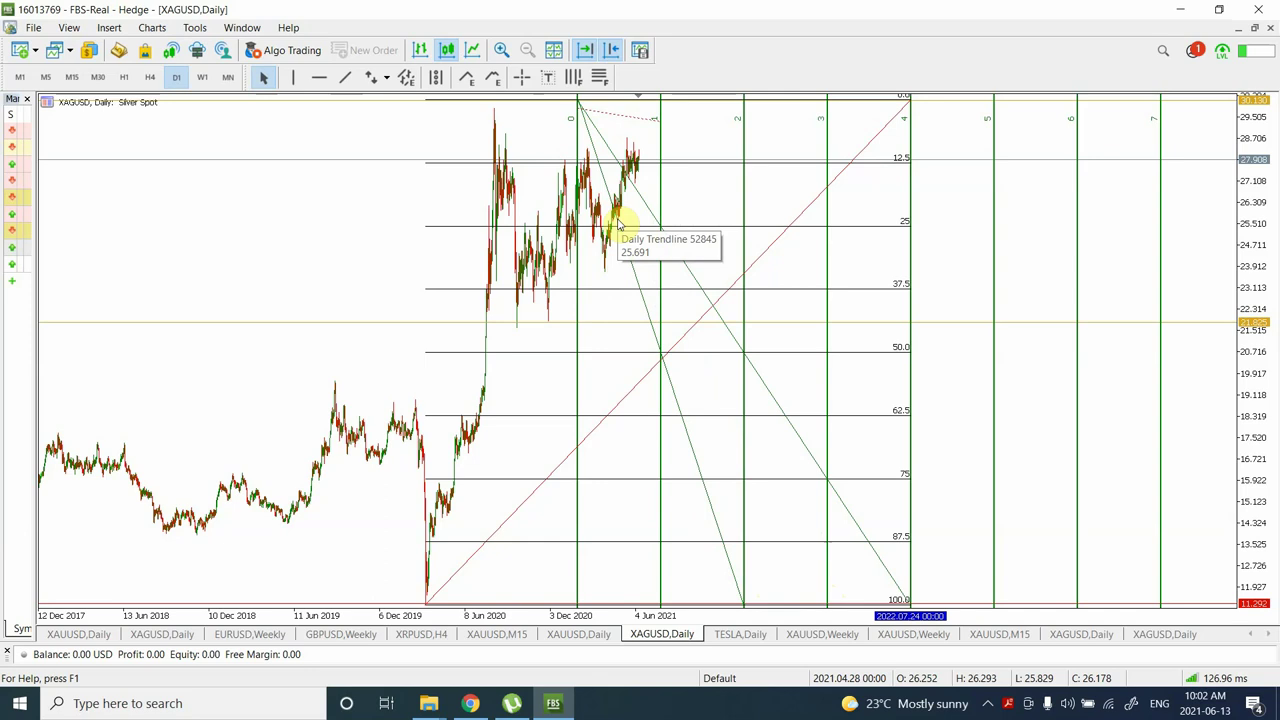
pyautogui.click(343, 81)
pyautogui.moveTo(578, 101); pyautogui.dragTo(825, 601)
pyautogui.click(784, 521)
# Zoom in and draw a steep trendline from the top down to level 100 at time zone 1
pyautogui.click(499, 50)
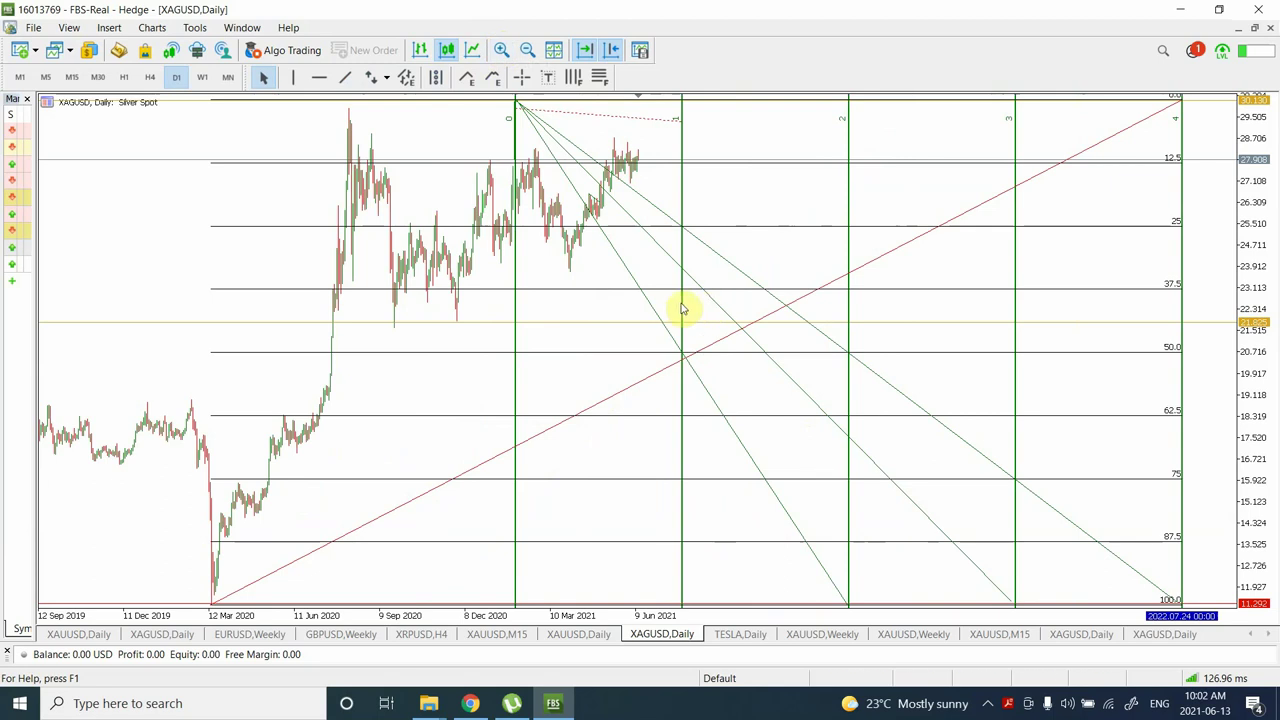
pyautogui.click(1010, 600)
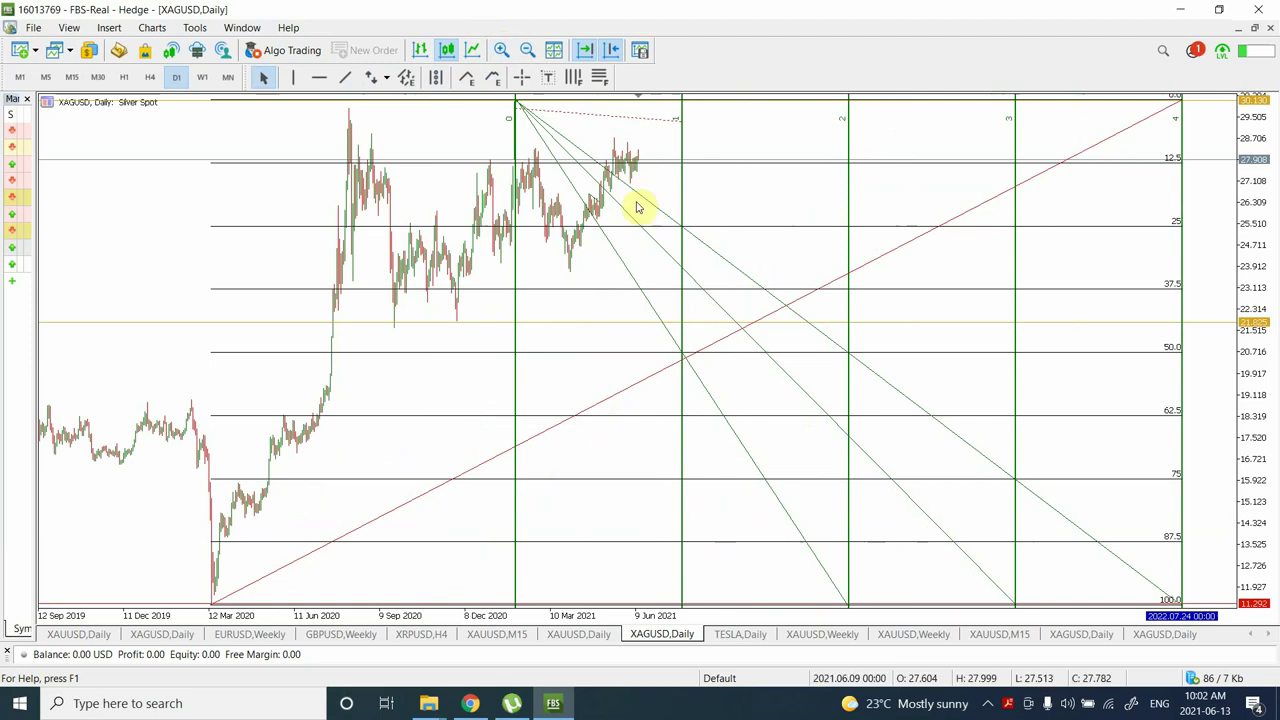
pyautogui.click(346, 78)
pyautogui.moveTo(515, 100)
pyautogui.mouseDown()
pyautogui.moveTo(610, 338)
pyautogui.moveTo(681, 605)
pyautogui.mouseUp()
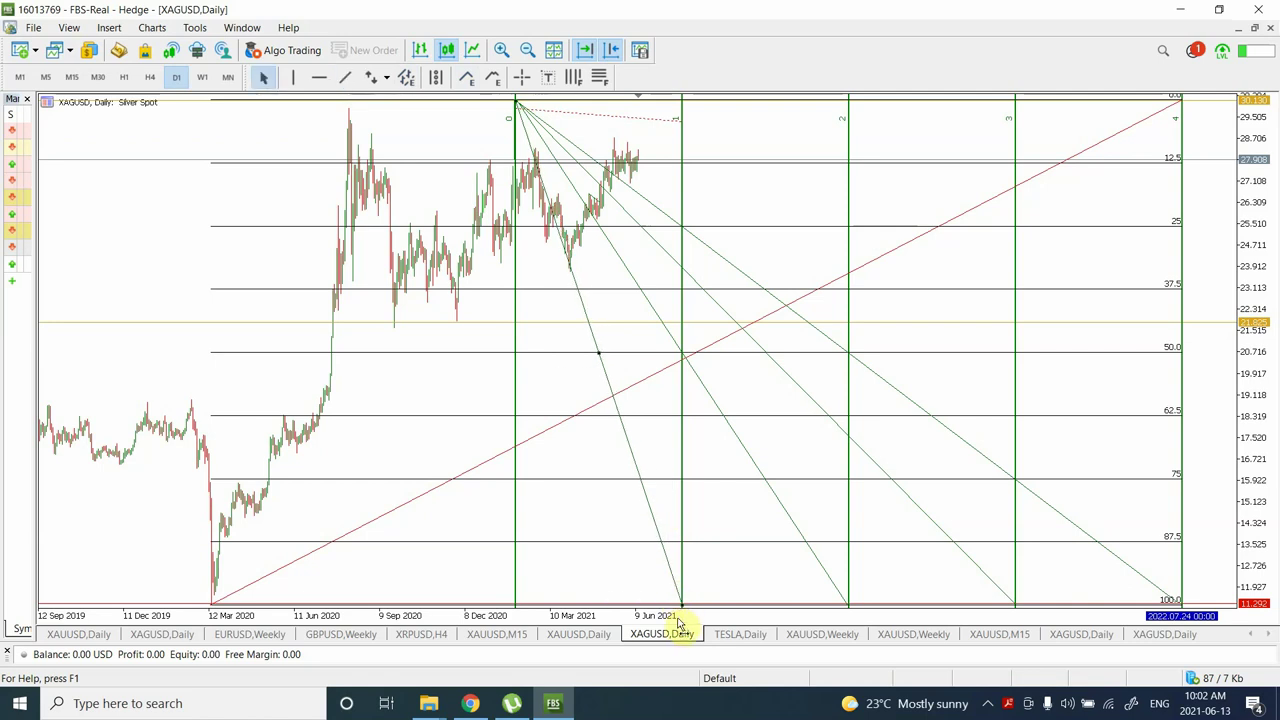
# Draw two shallow trendlines from the fan origin, ending at the 50 and 25 levels on the right
pyautogui.click(346, 80)
pyautogui.moveTo(515, 101); pyautogui.dragTo(1183, 352)
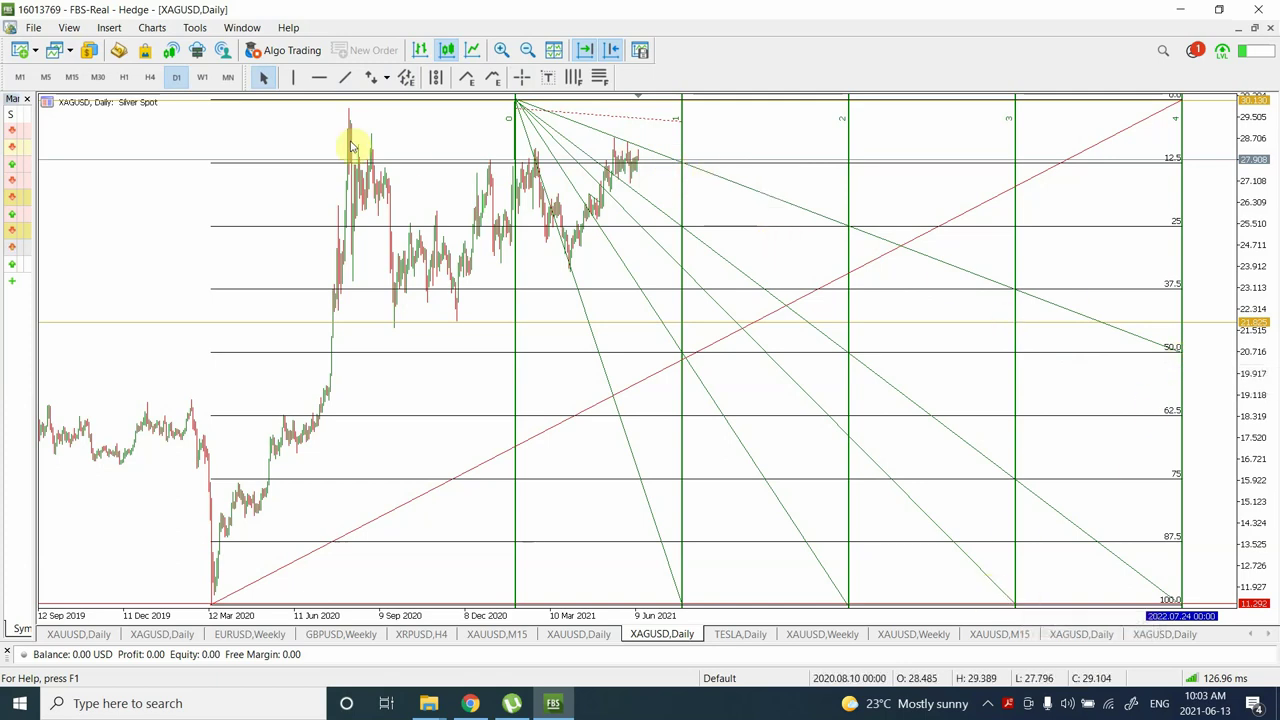
pyautogui.click(346, 77)
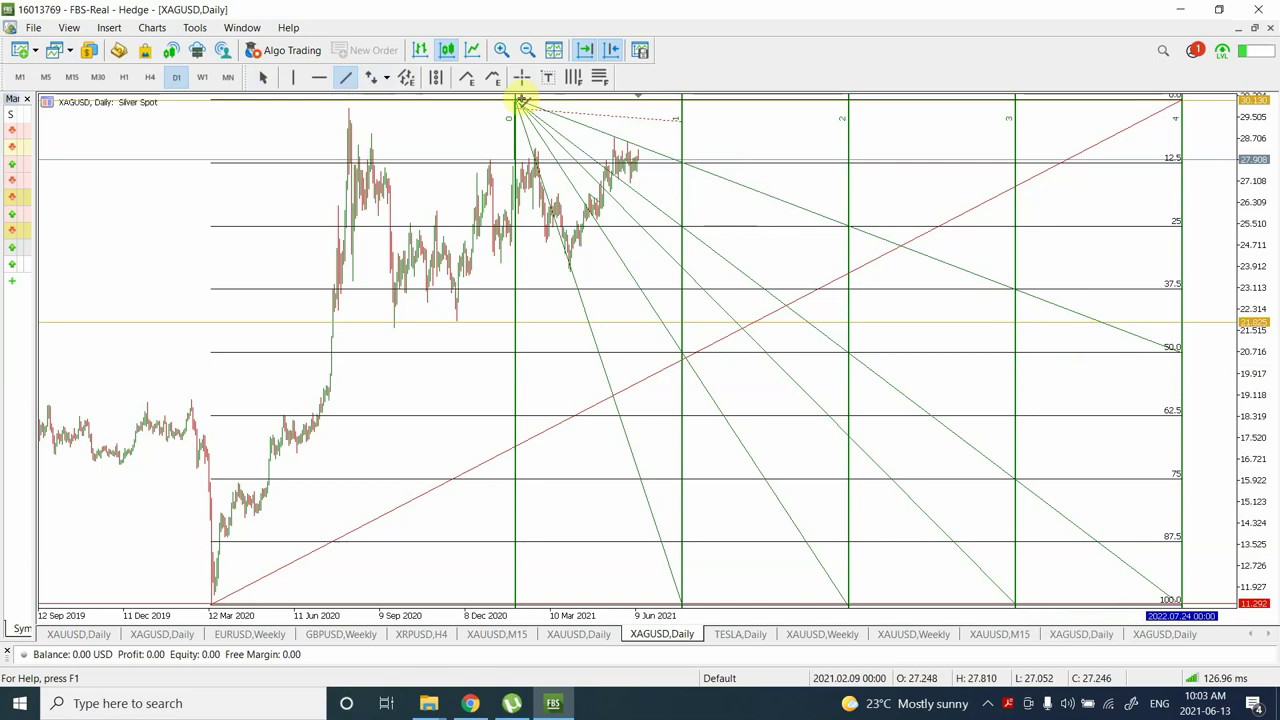
pyautogui.moveTo(514, 100); pyautogui.dragTo(1180, 413)
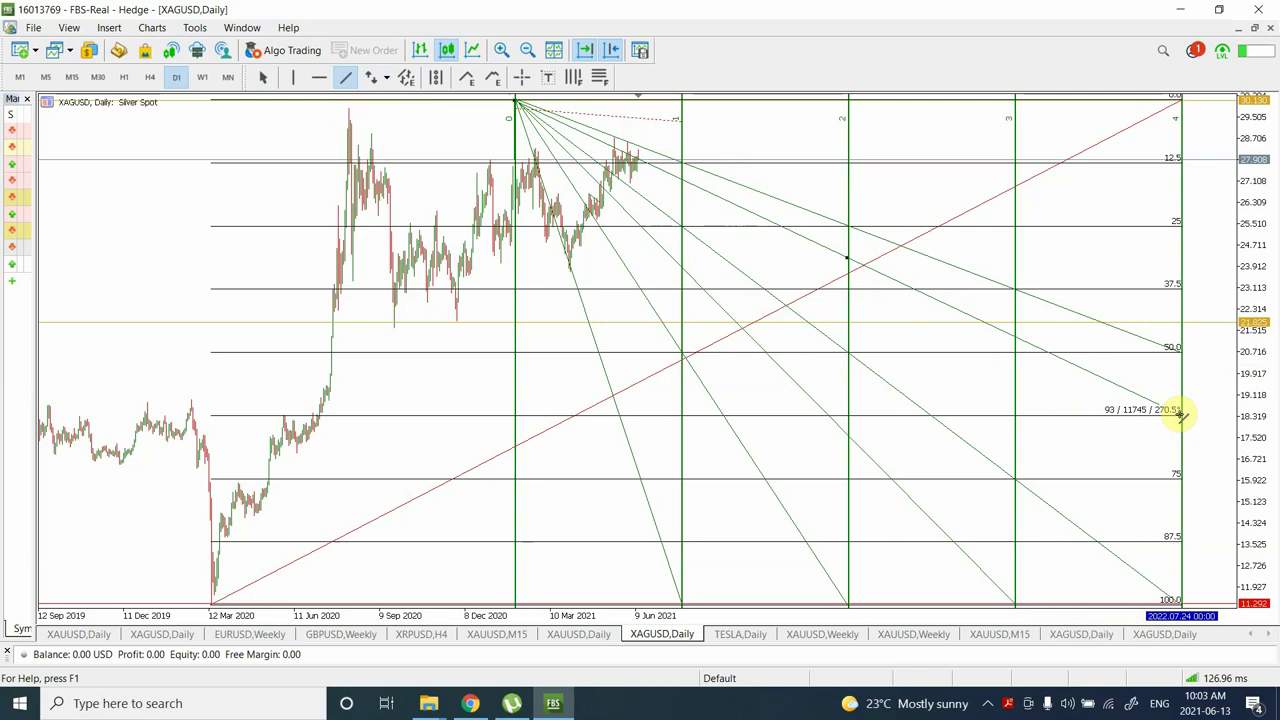
pyautogui.moveTo(1180, 413); pyautogui.dragTo(1181, 228)
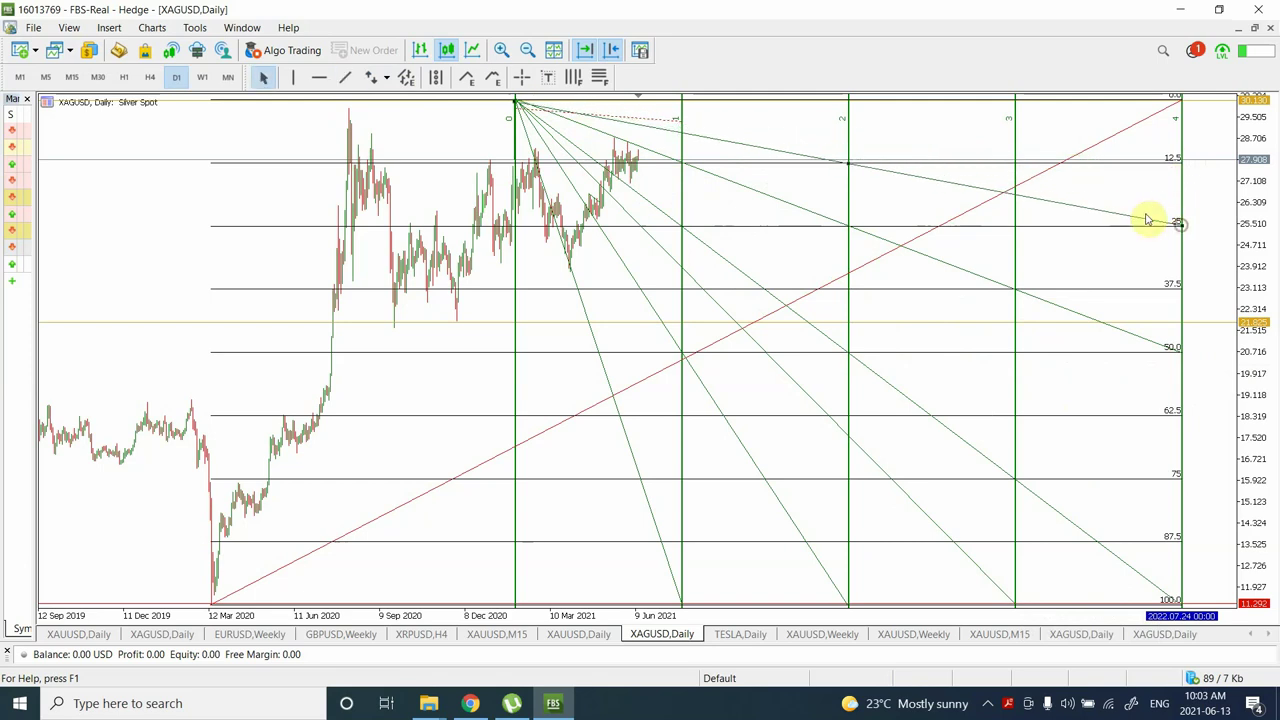
pyautogui.click(1144, 219)
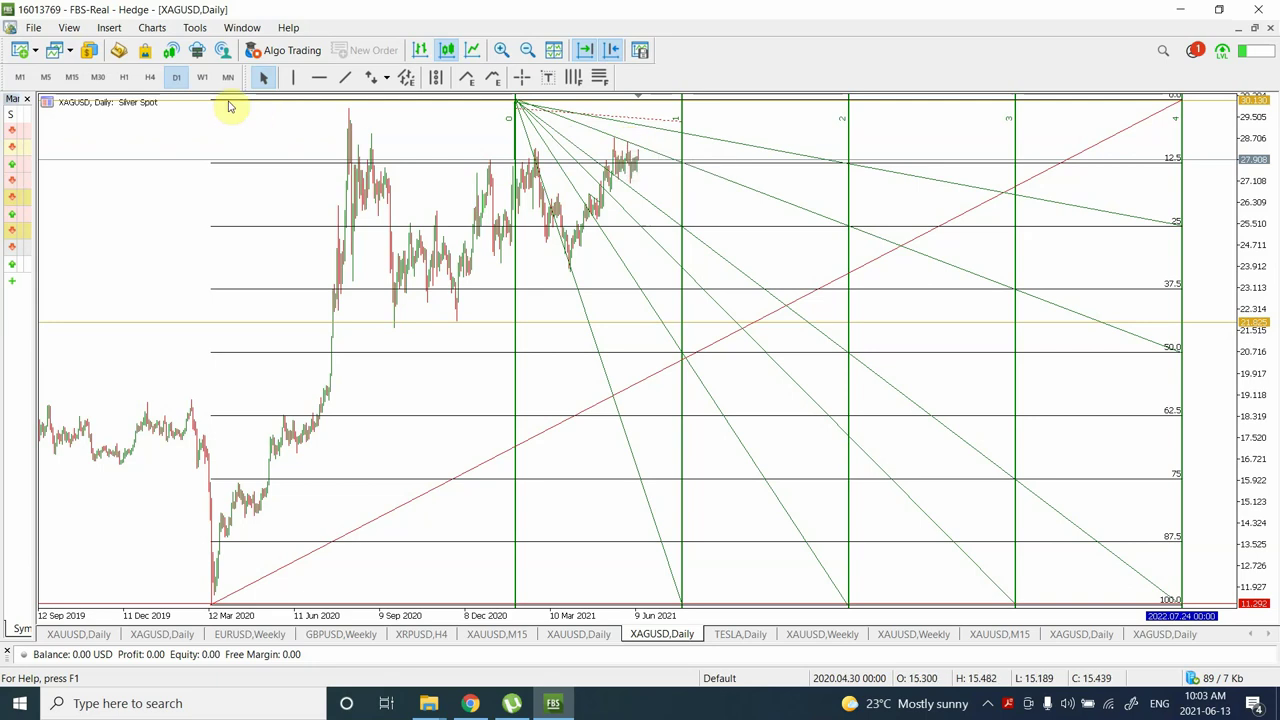
# Switch to H4 and draw a rising support trendline from the 29 March low through the May lows
pyautogui.click(151, 78)
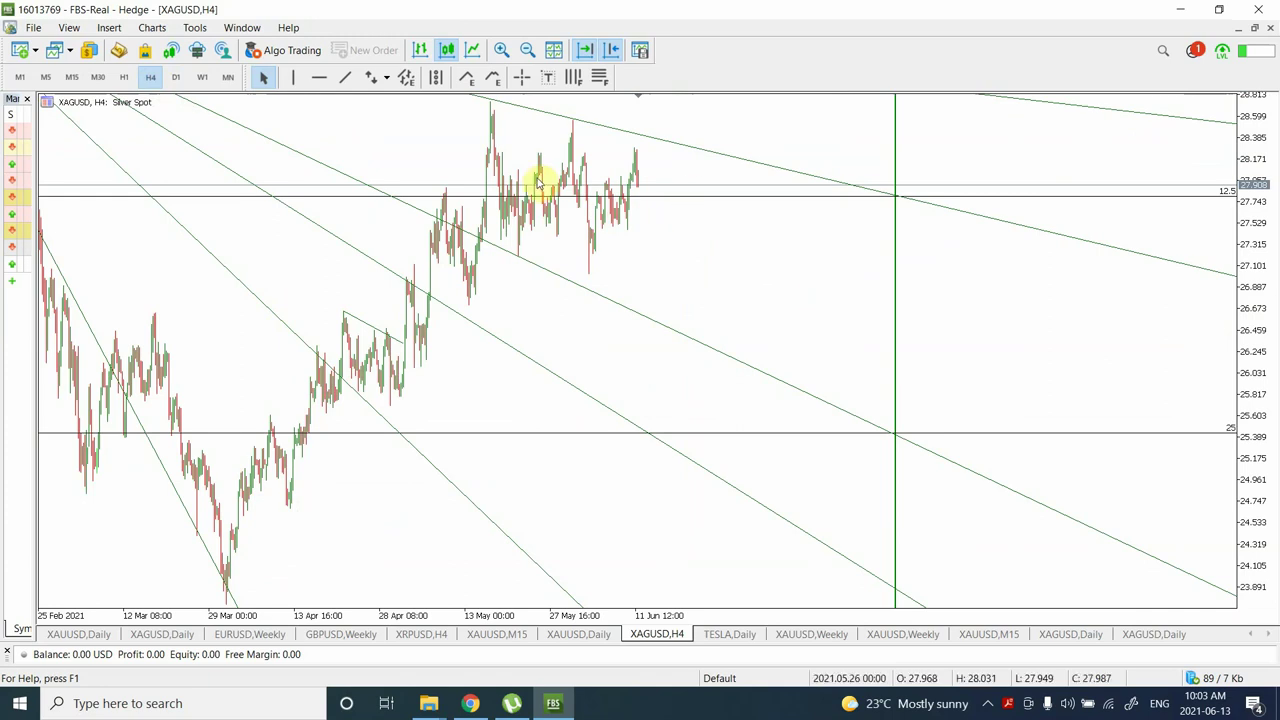
pyautogui.click(343, 80)
pyautogui.moveTo(226, 604)
pyautogui.mouseDown()
pyautogui.moveTo(391, 446)
pyautogui.moveTo(480, 303)
pyautogui.moveTo(638, 116)
pyautogui.mouseUp()
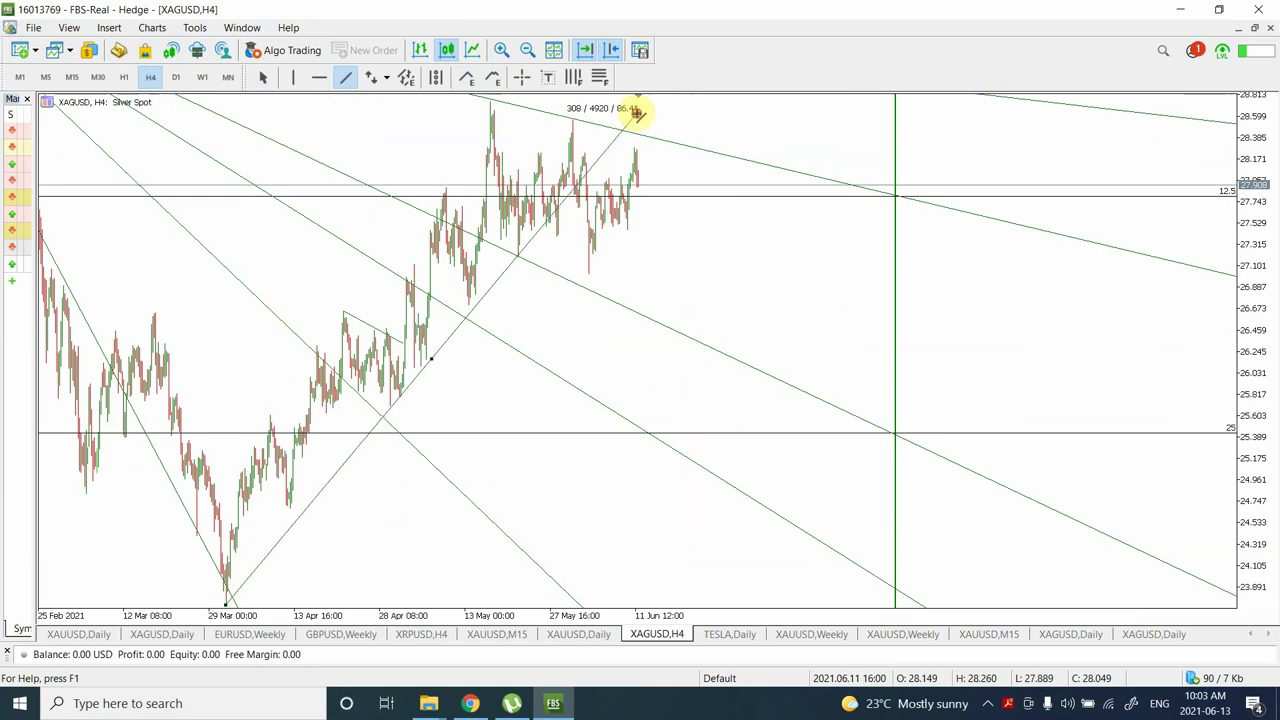
pyautogui.moveTo(637, 116); pyautogui.dragTo(637, 116)
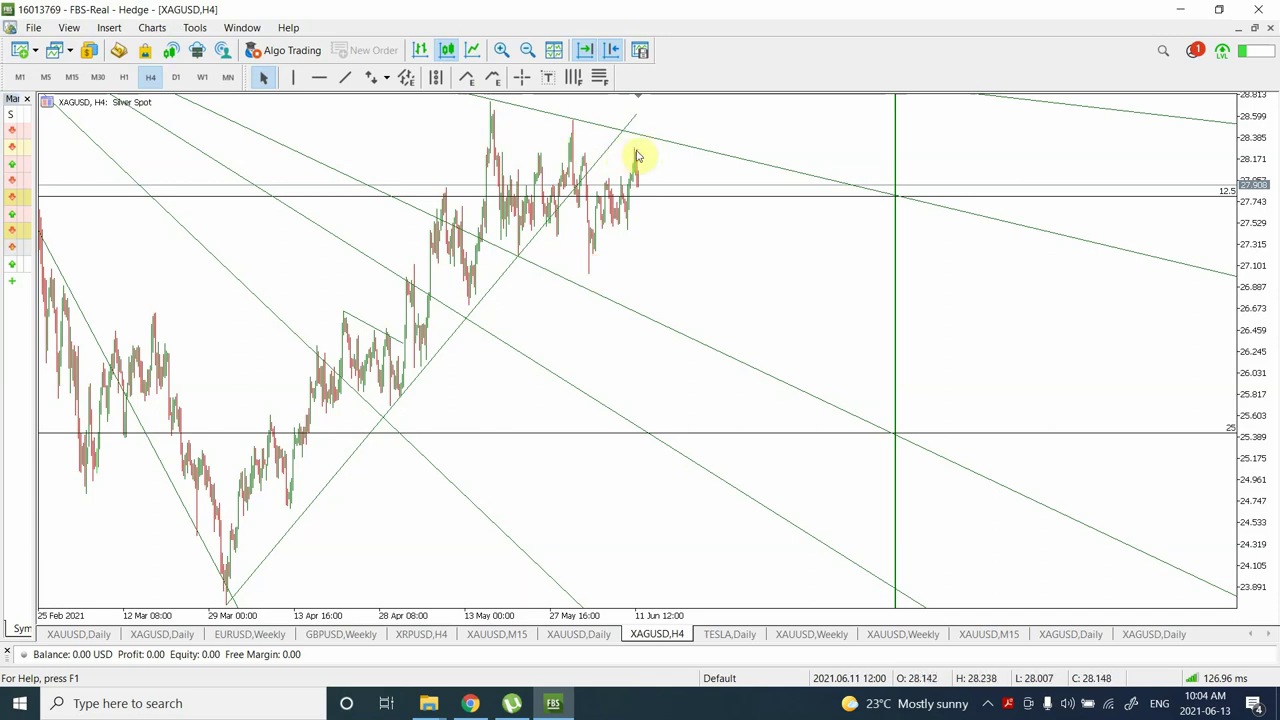
# Place a horizontal line at the 28.736 recent high and zoom out for more history
pyautogui.click(320, 80)
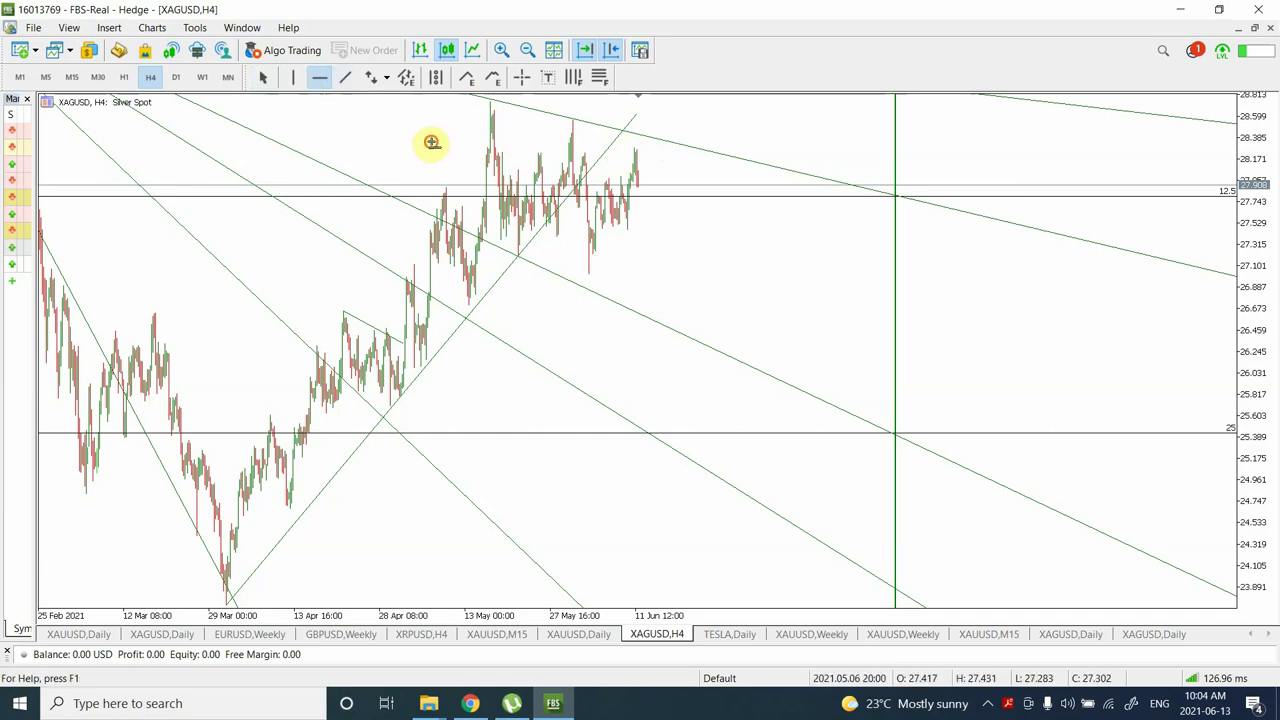
pyautogui.click(451, 104)
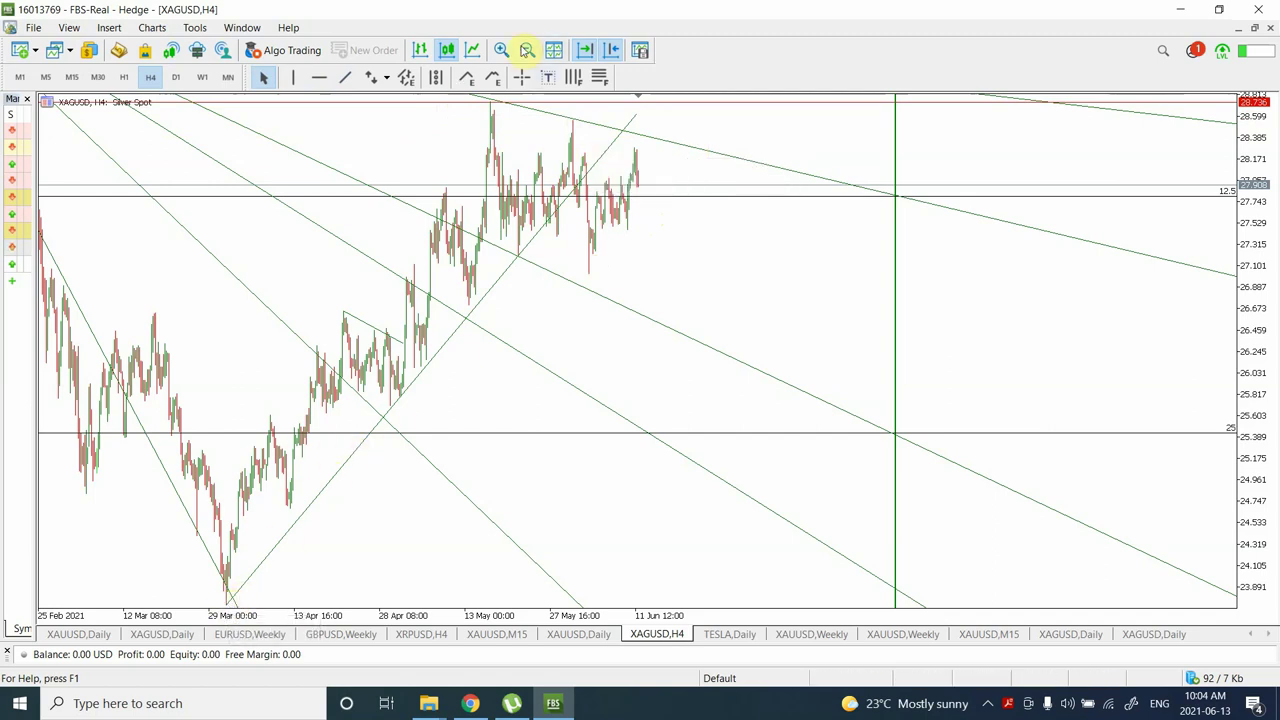
pyautogui.click(524, 50)
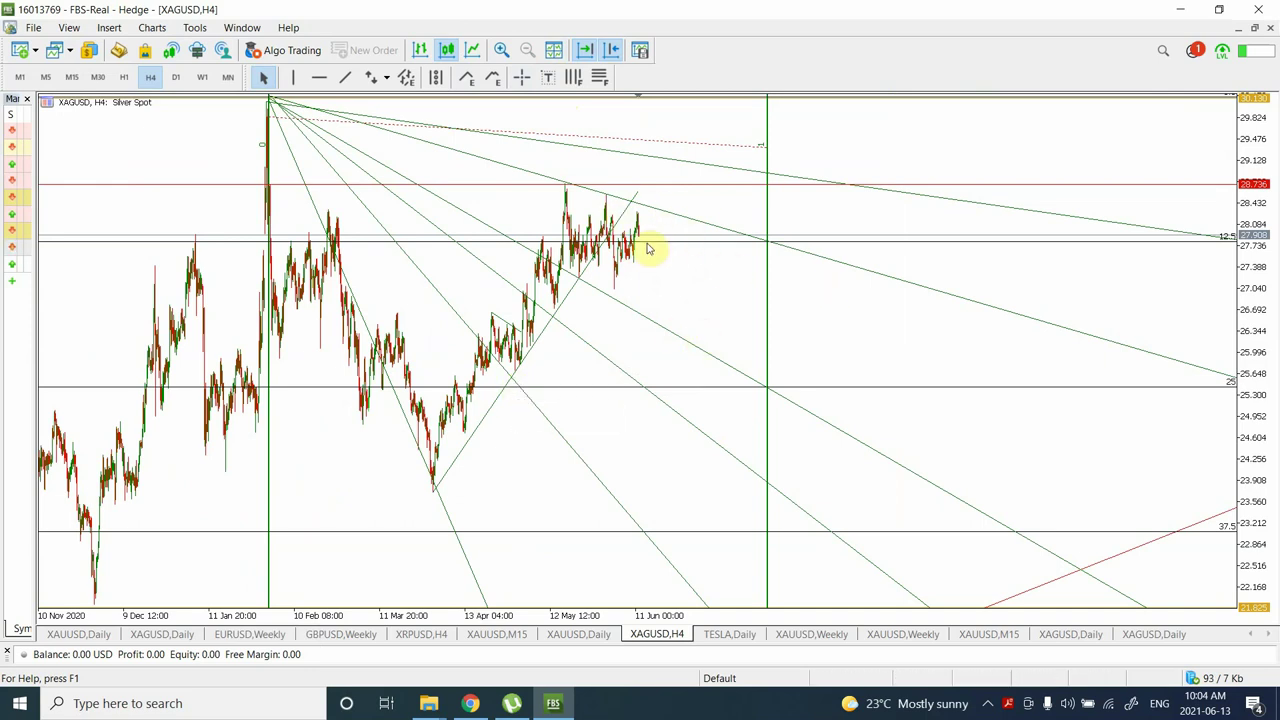
# Return to the daily chart and draw a steep trendline from the recent high down to level 100
pyautogui.click(177, 78)
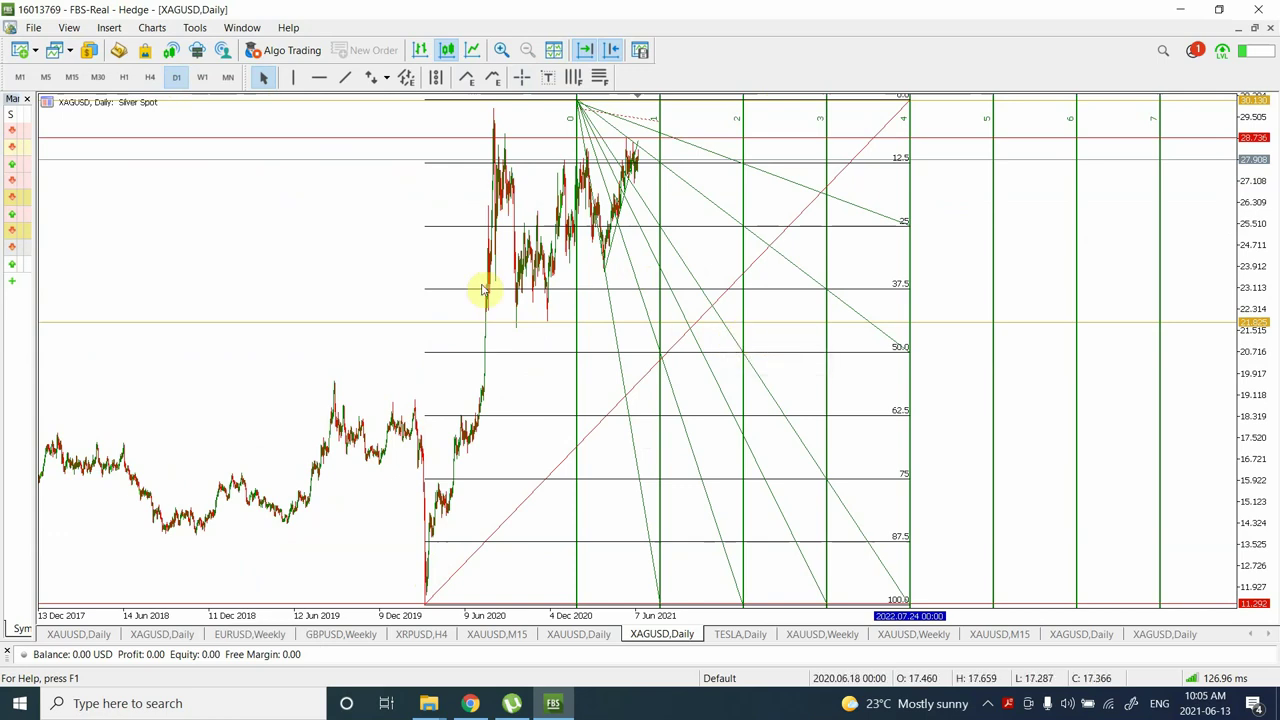
pyautogui.click(345, 77)
pyautogui.moveTo(643, 168)
pyautogui.mouseDown()
pyautogui.moveTo(680, 390)
pyautogui.moveTo(675, 320)
pyautogui.mouseUp()
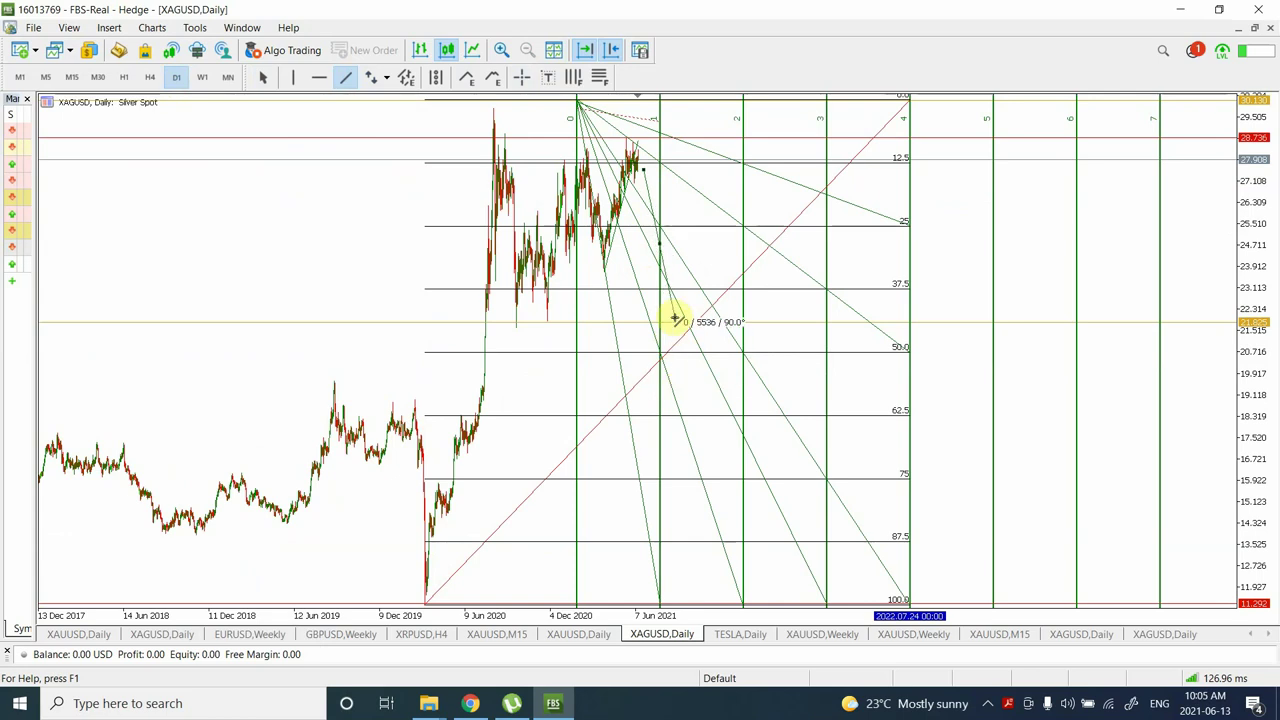
pyautogui.moveTo(675, 320)
pyautogui.mouseDown()
pyautogui.moveTo(680, 523)
pyautogui.moveTo(700, 601)
pyautogui.mouseUp()
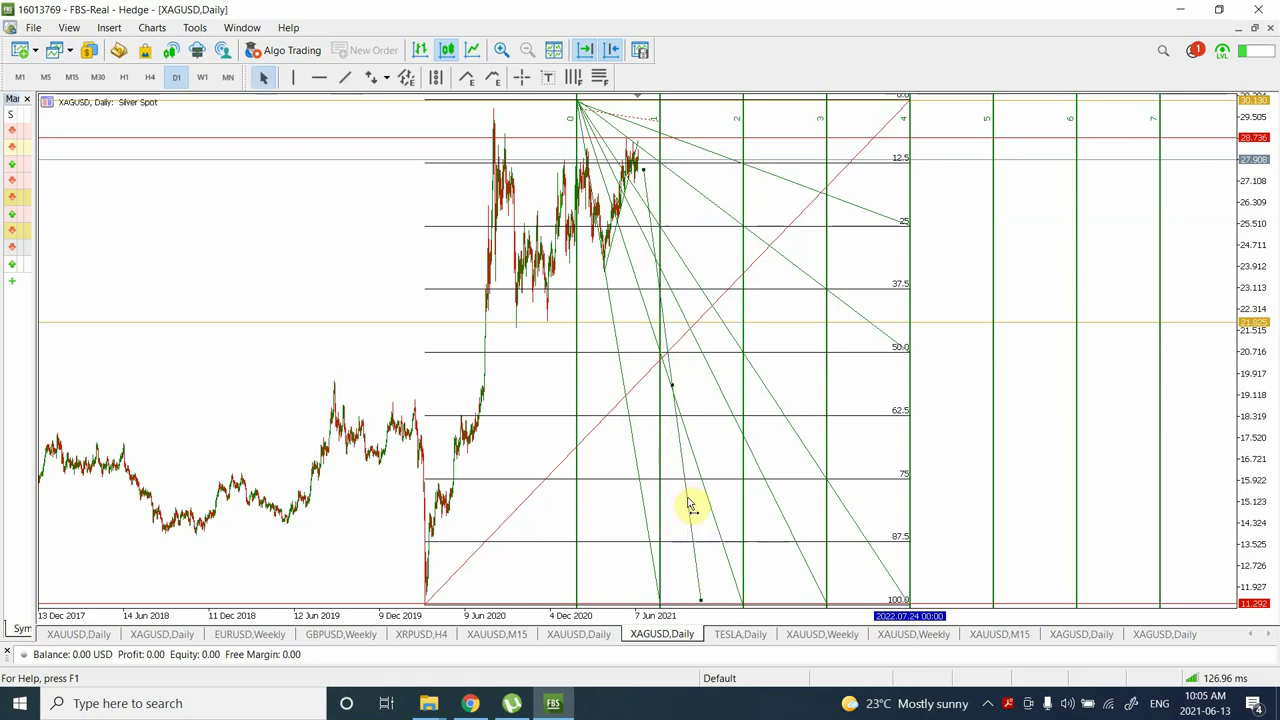
pyautogui.click(688, 502)
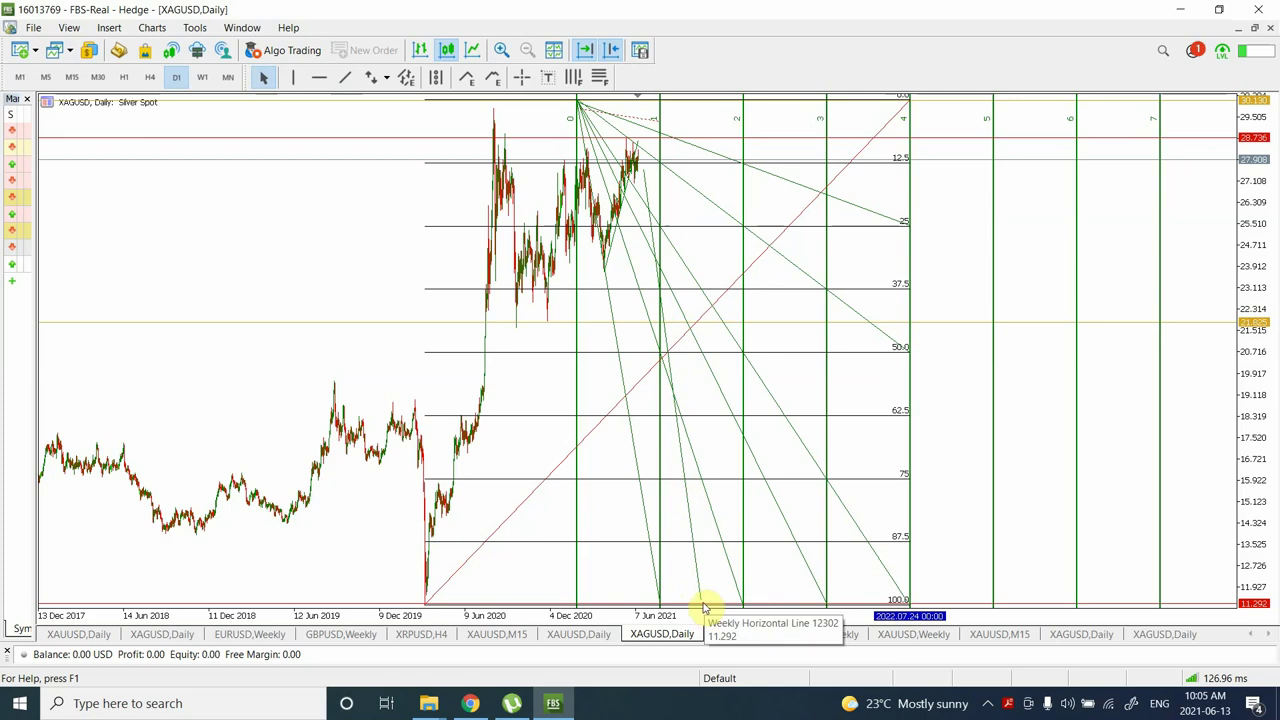